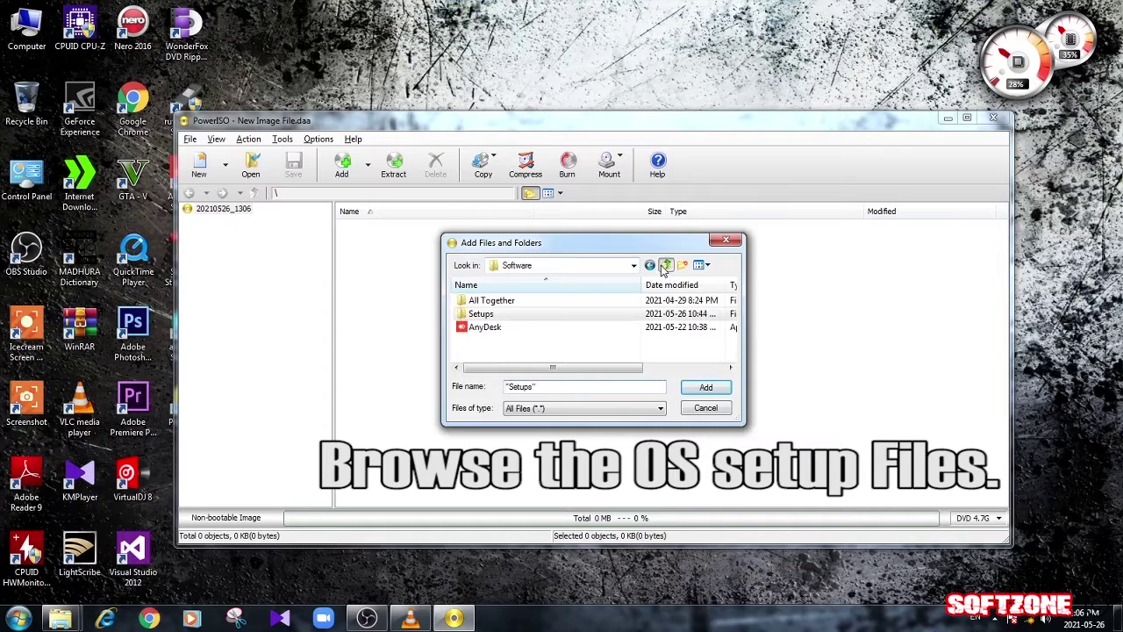
- Add all folders and files from the Windows 8.1 folder on drive D: to the new disc image
click(665, 266)
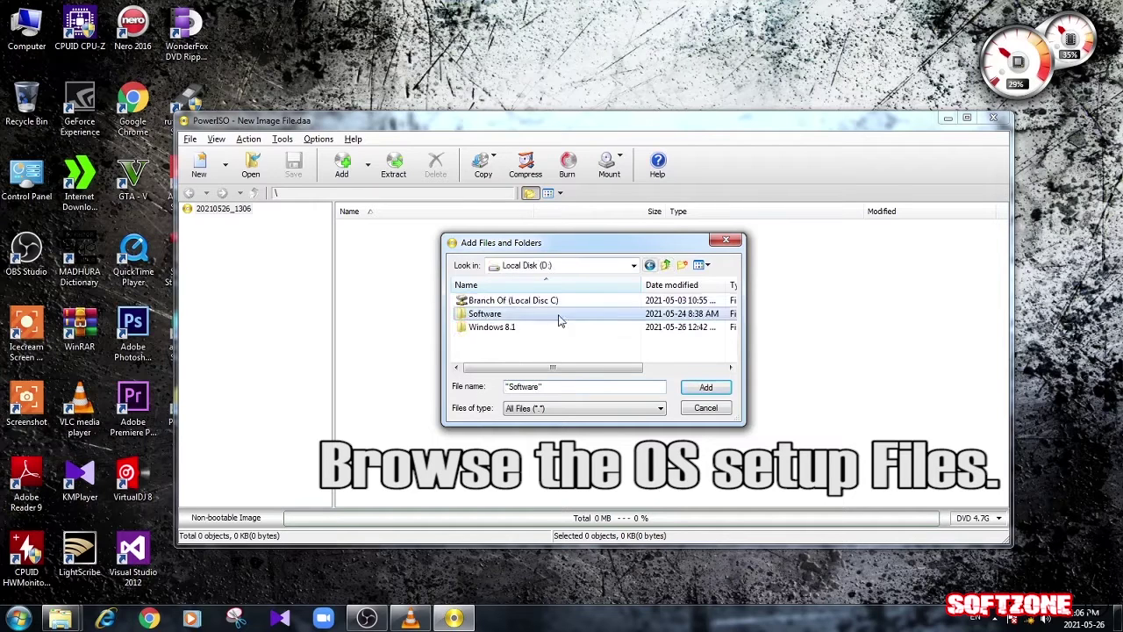
double_click(529, 329)
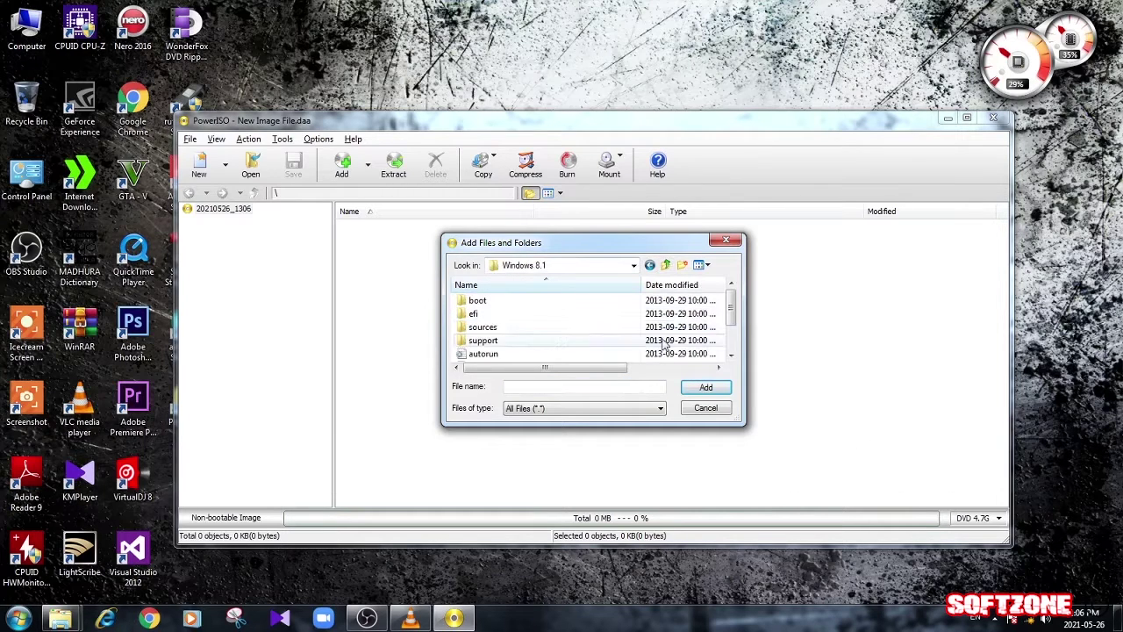
mouse_move(731, 318)
mouse_down()
mouse_move(736, 347)
mouse_move(733, 302)
mouse_up()
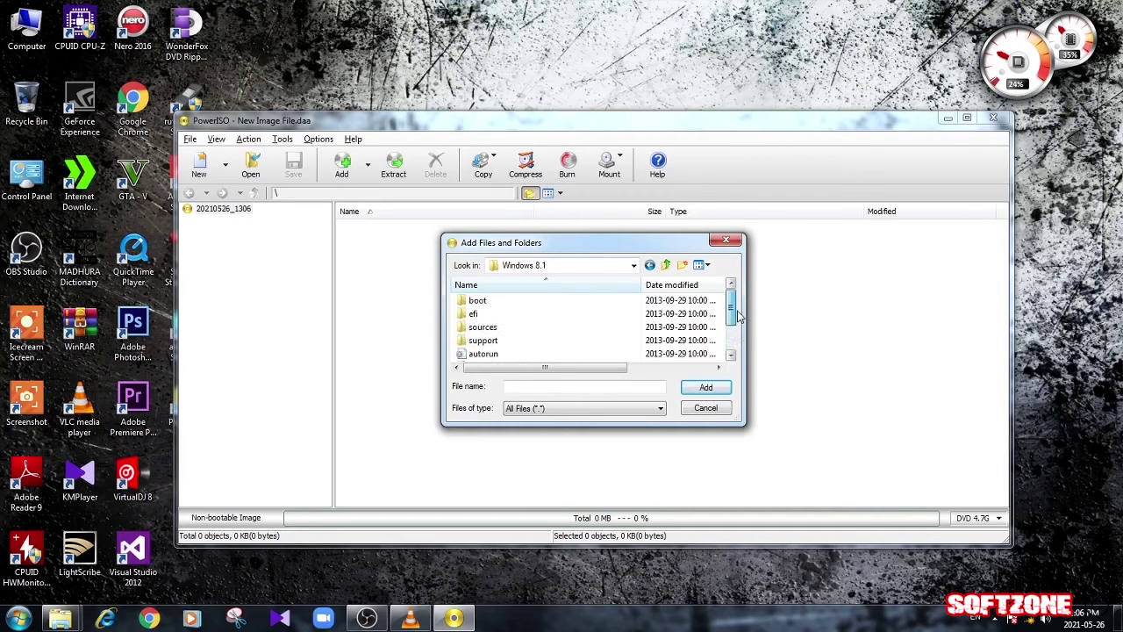
click(532, 303)
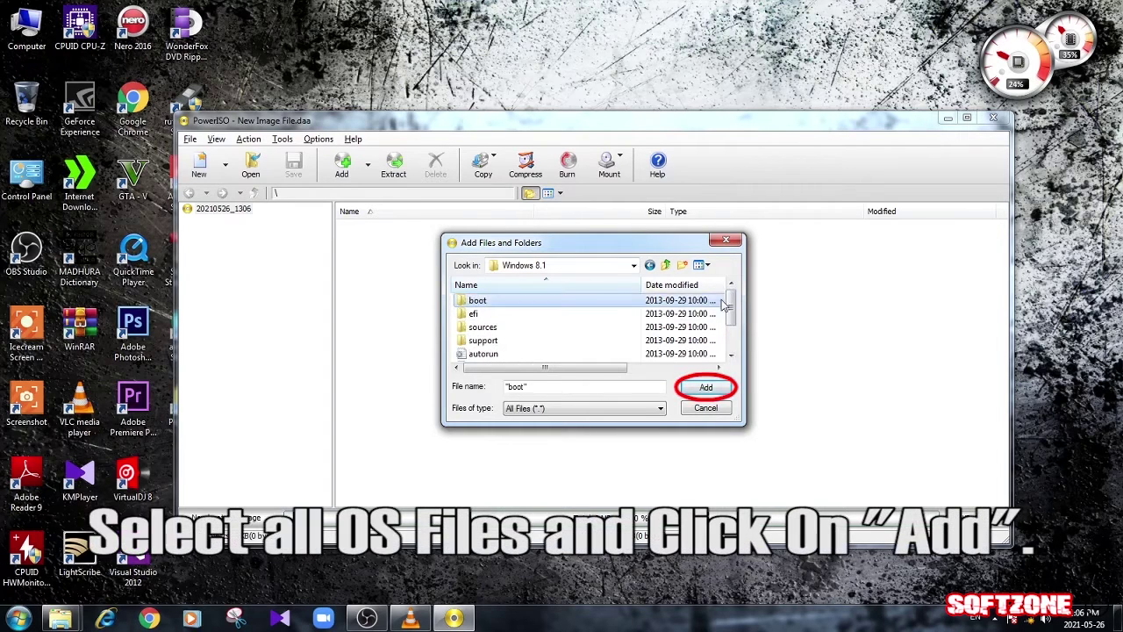
scroll(583, 325, down, 3)
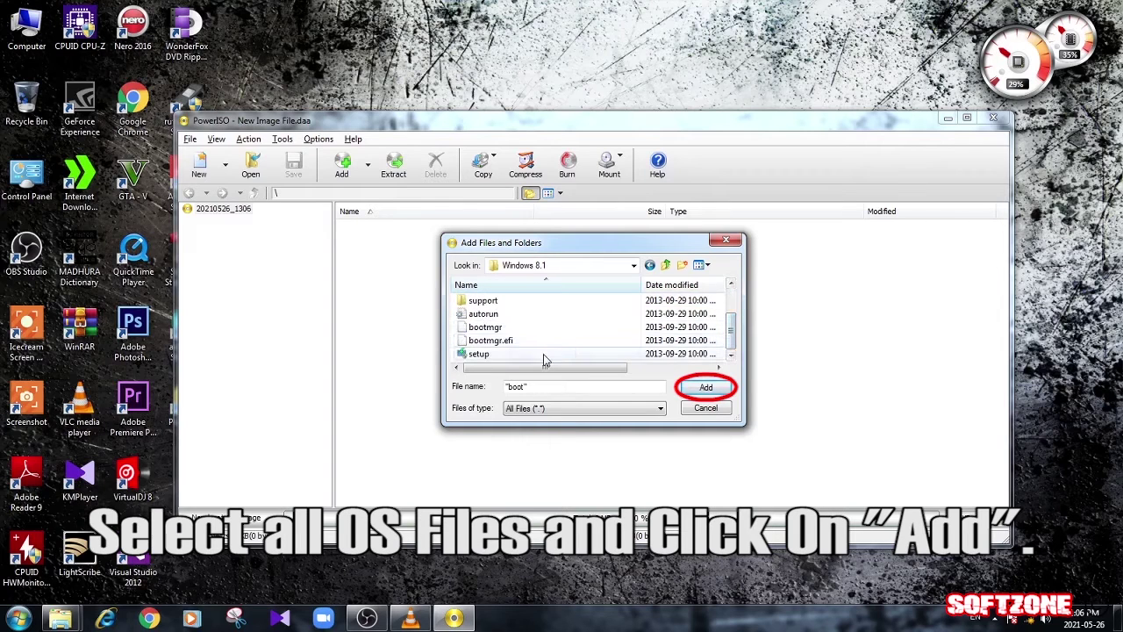
shift+click(545, 355)
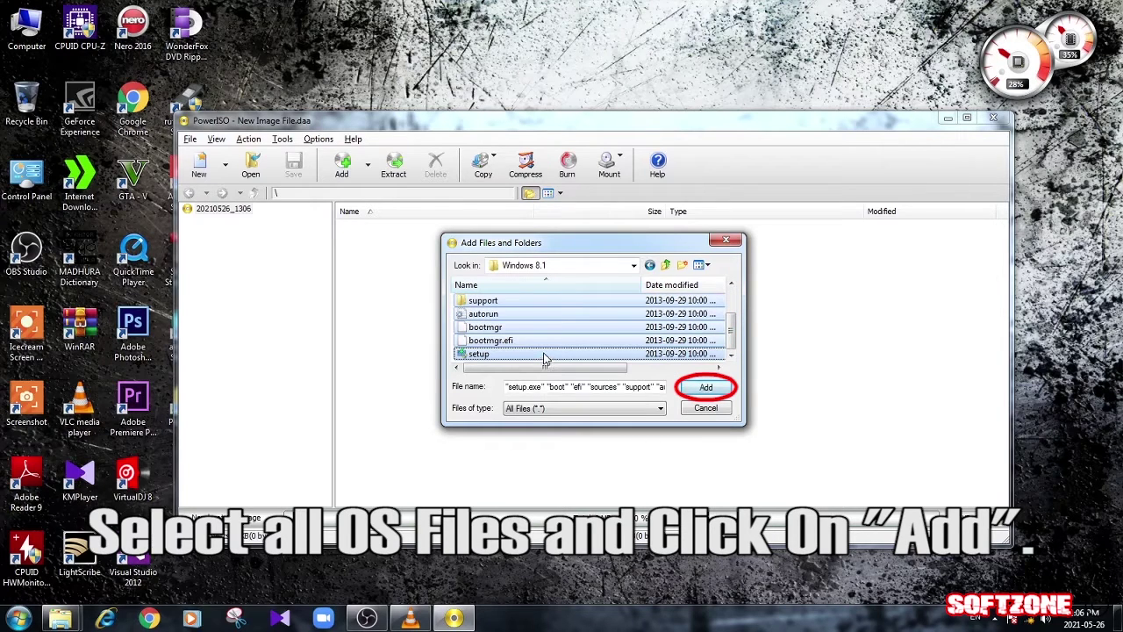
click(702, 391)
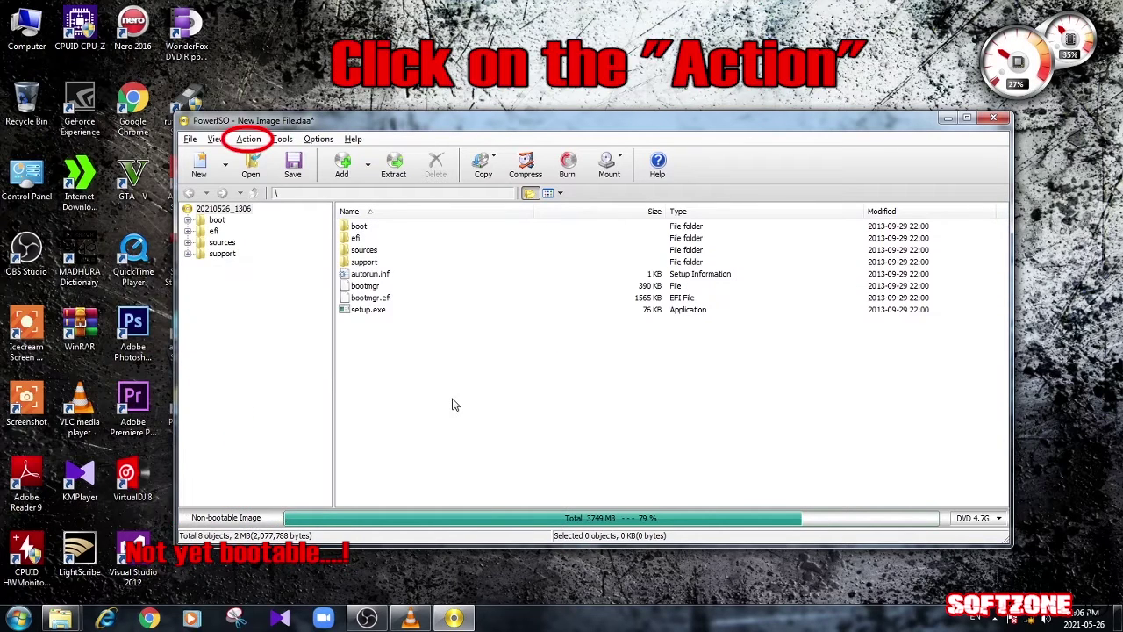
- Start adding boot information from a file, list all file types and open the Windows 8.1 boot folder
click(251, 139)
click(263, 156)
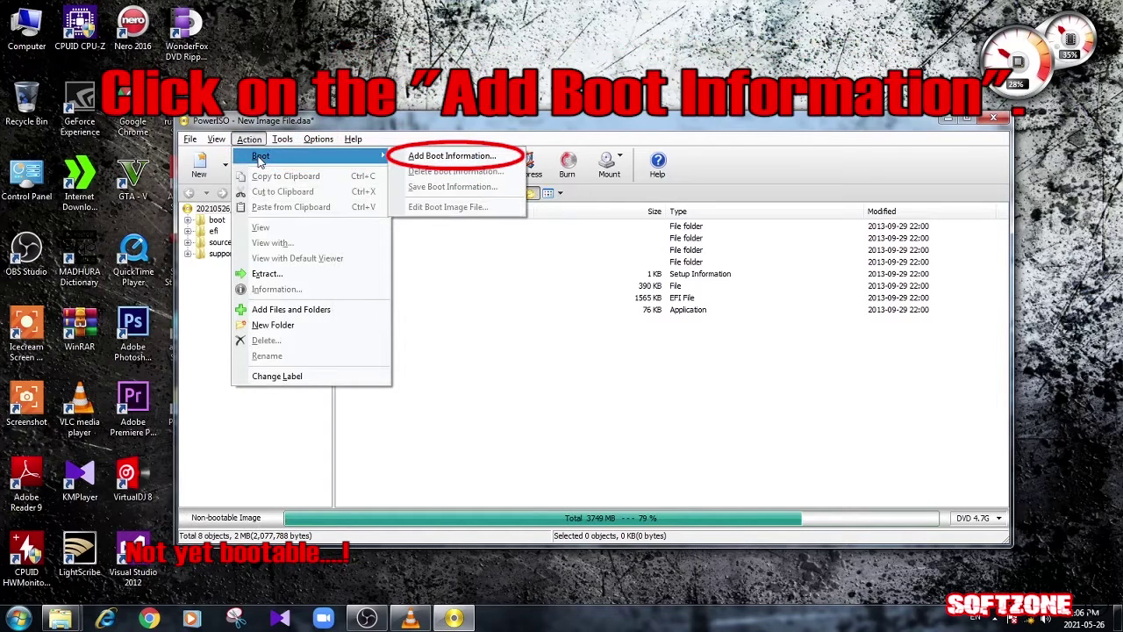
click(416, 158)
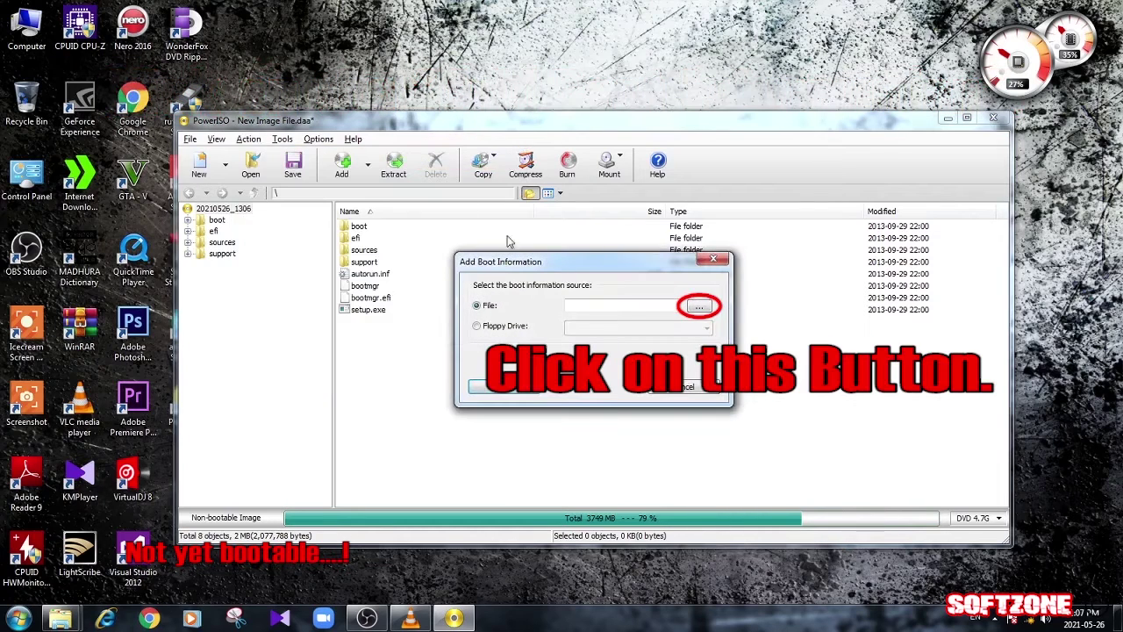
click(700, 305)
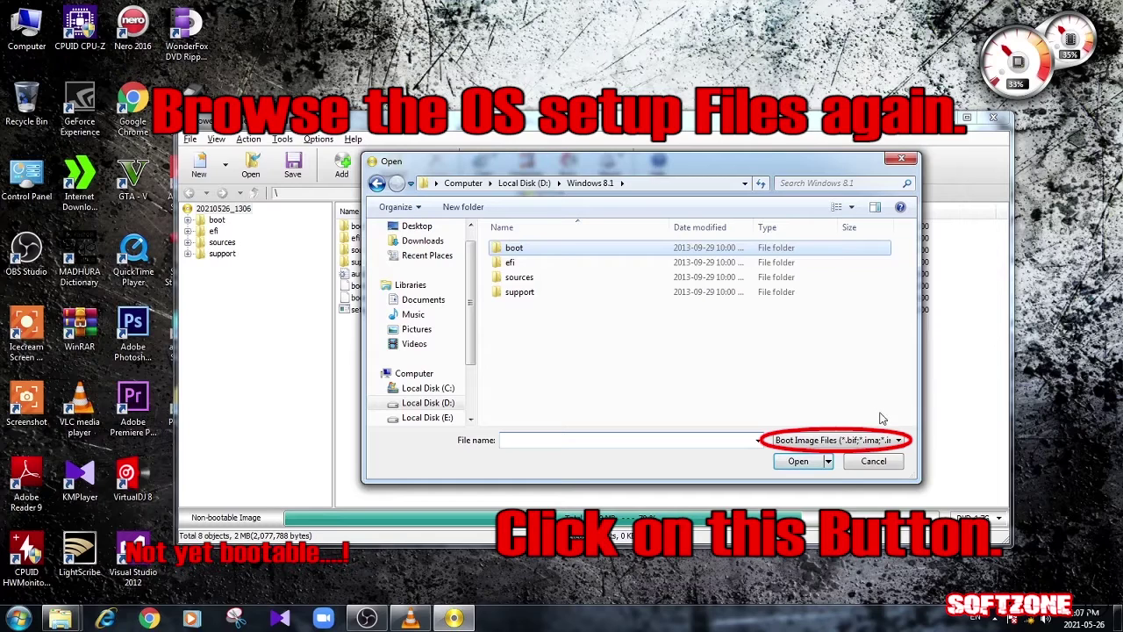
click(882, 441)
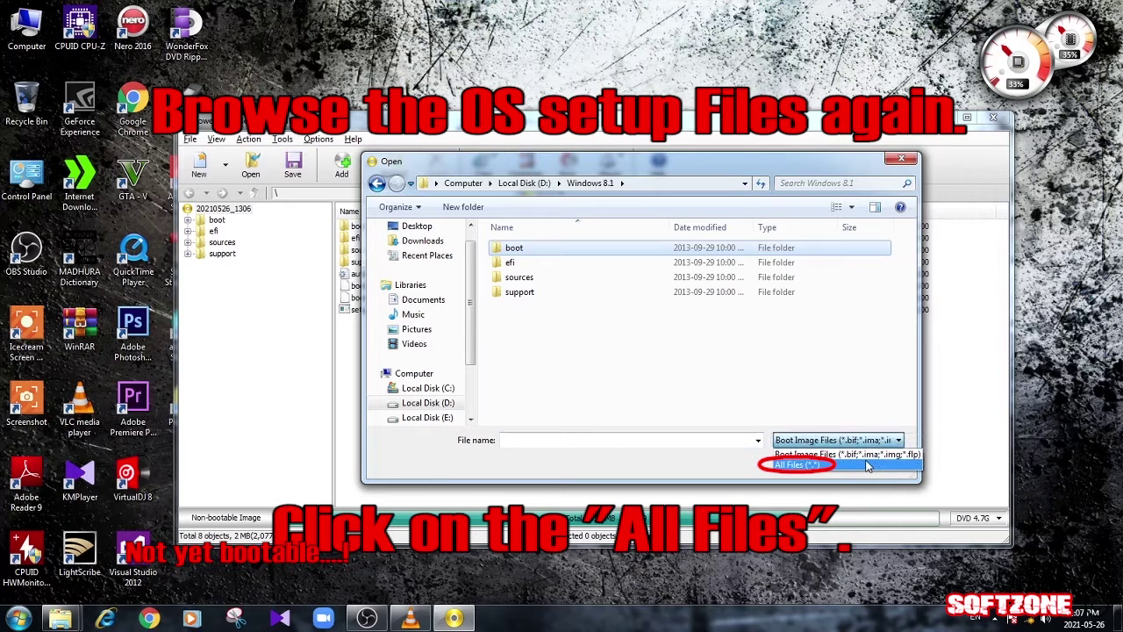
click(867, 466)
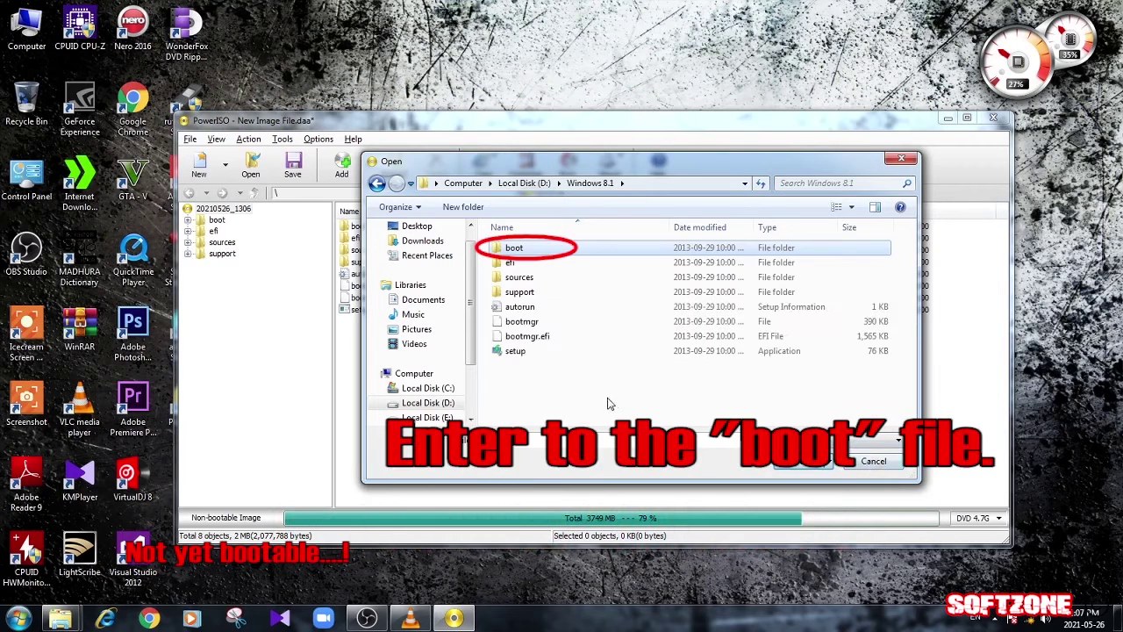
double_click(518, 249)
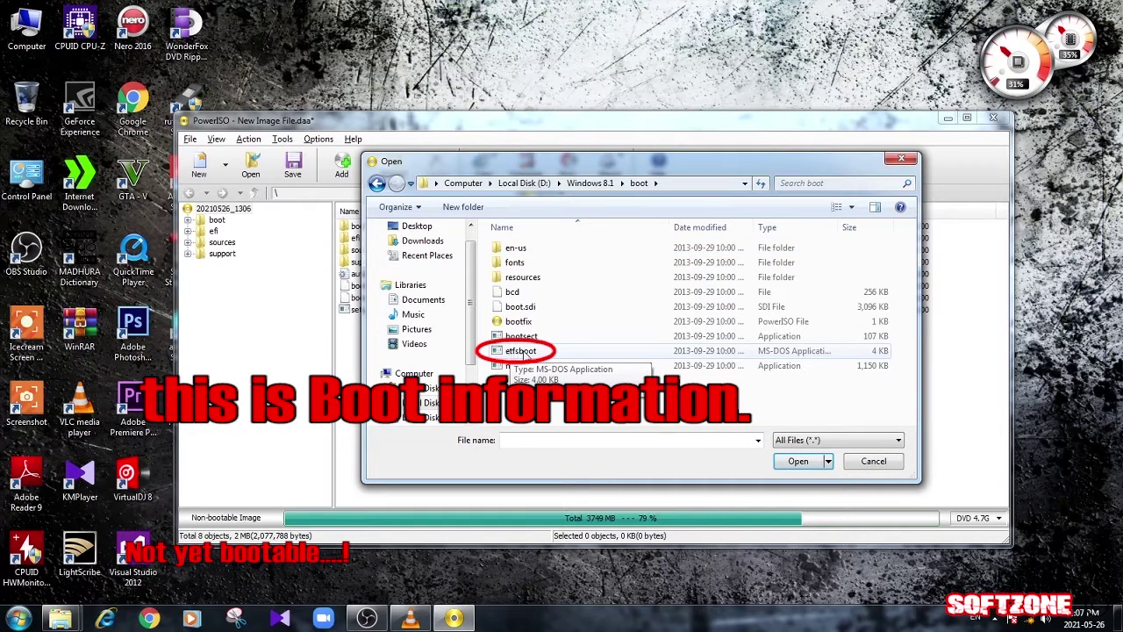
- Select the etfsboot file and check its full name and type in its detailed properties
click(524, 354)
right_click(524, 354)
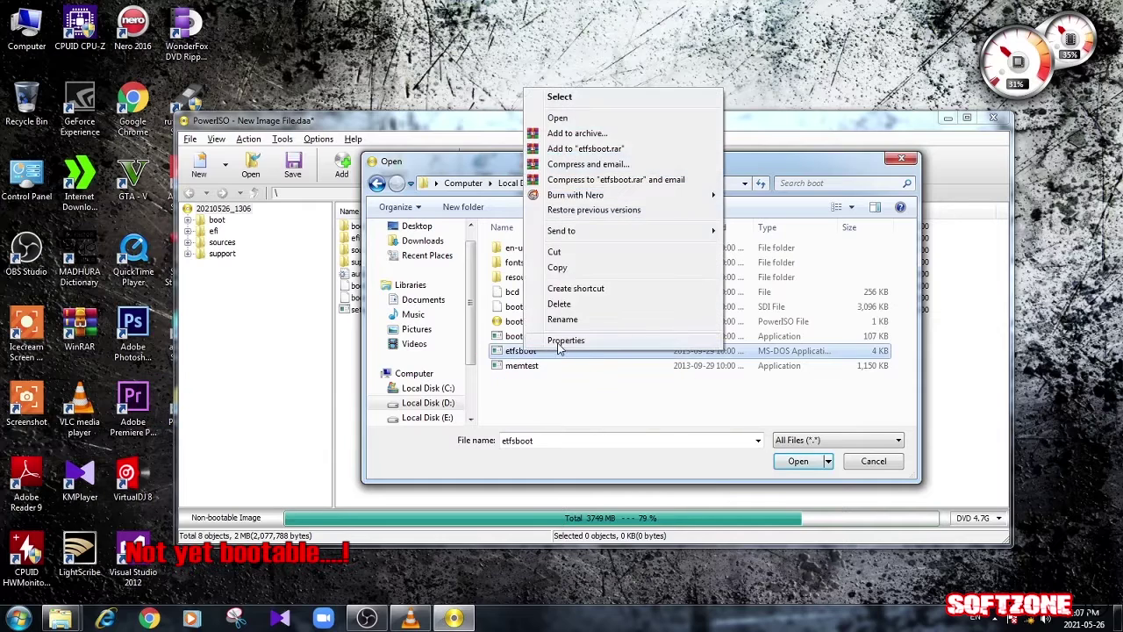
click(559, 341)
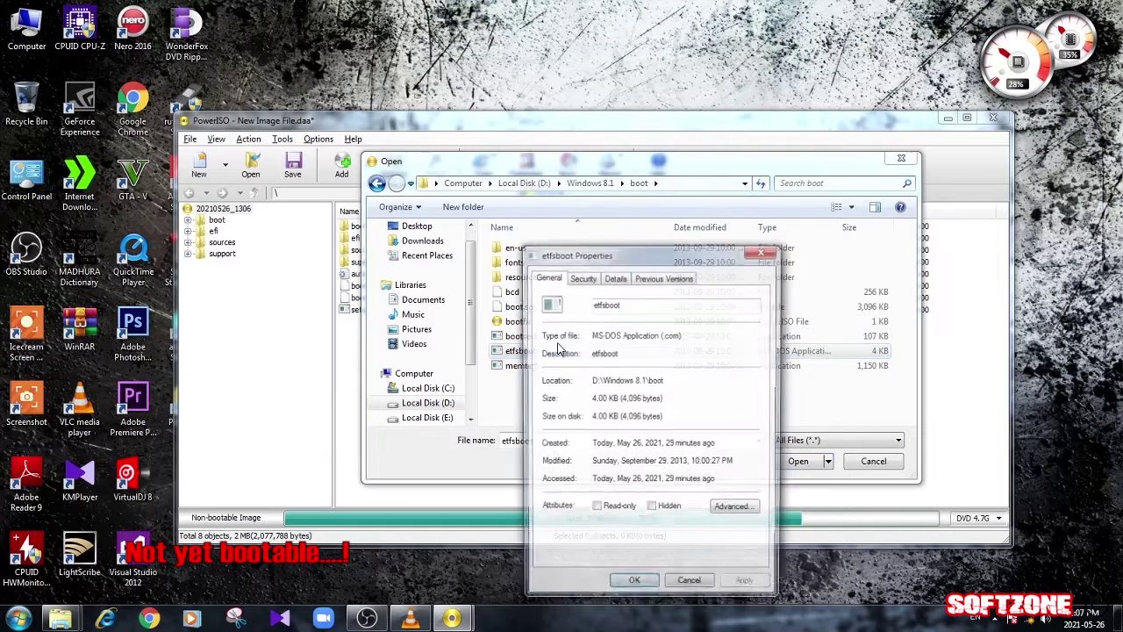
click(616, 278)
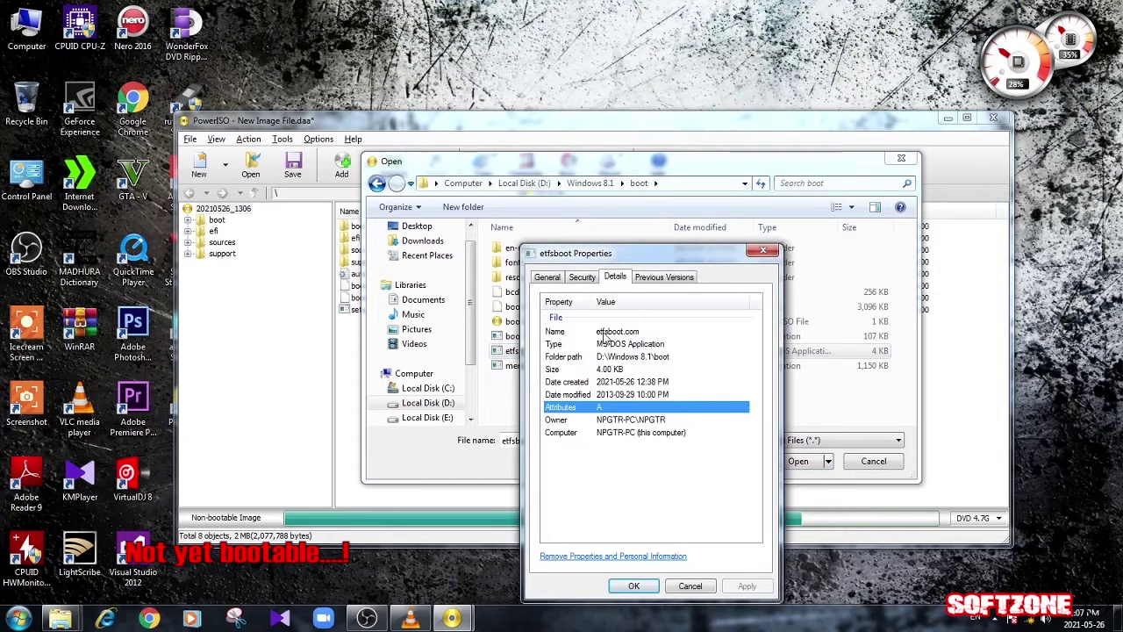
click(762, 250)
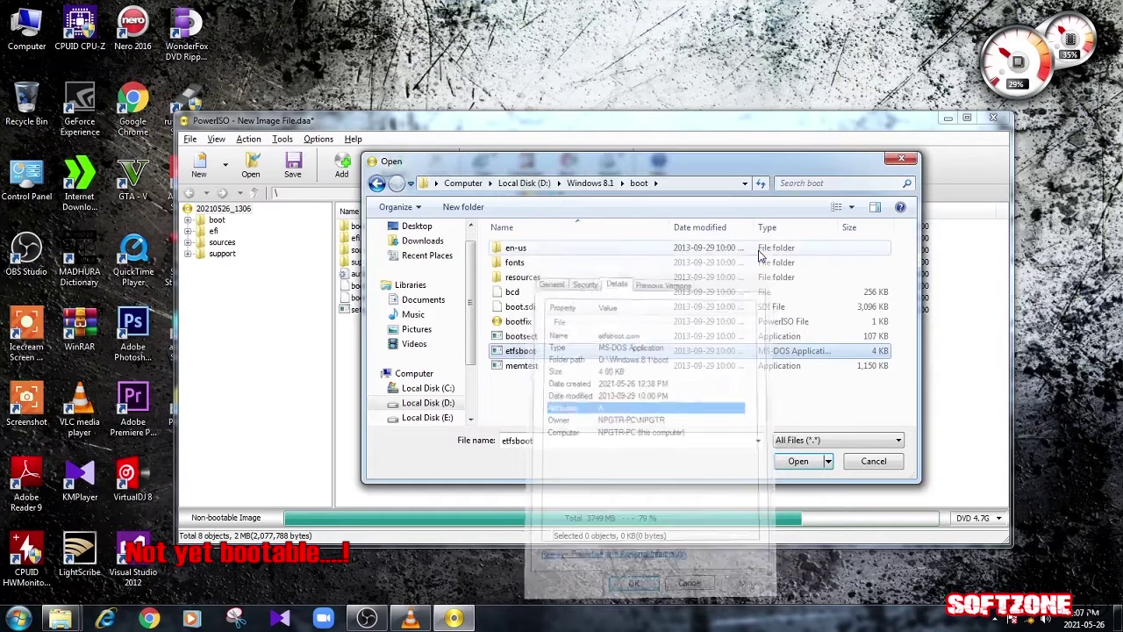
- Load etfsboot.com as the boot information source to make the image bootable
click(801, 461)
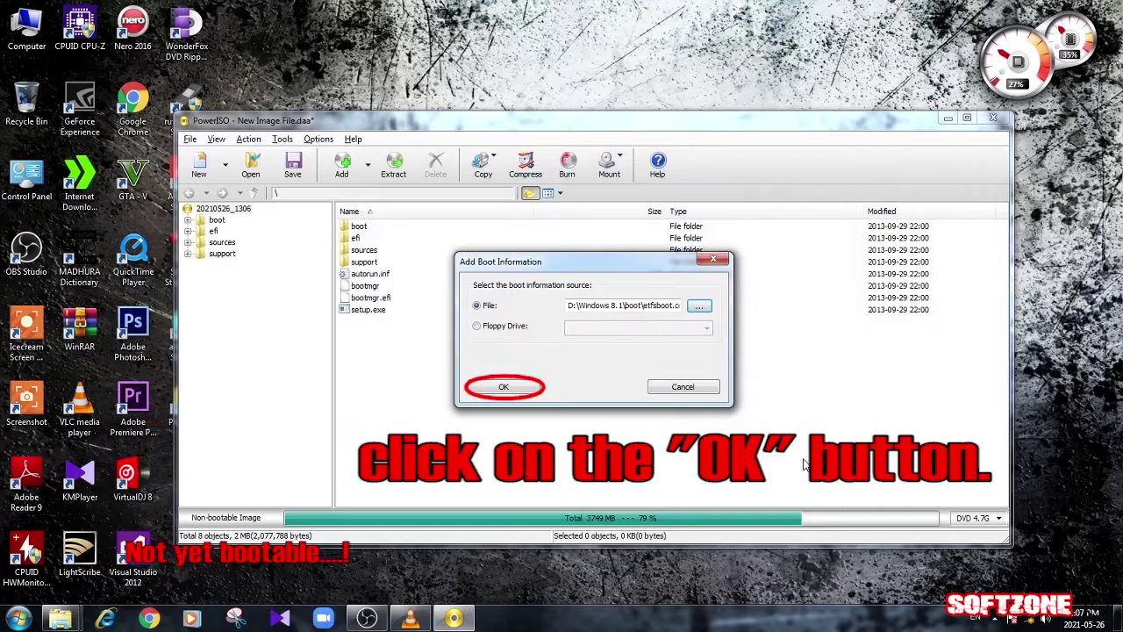
click(505, 389)
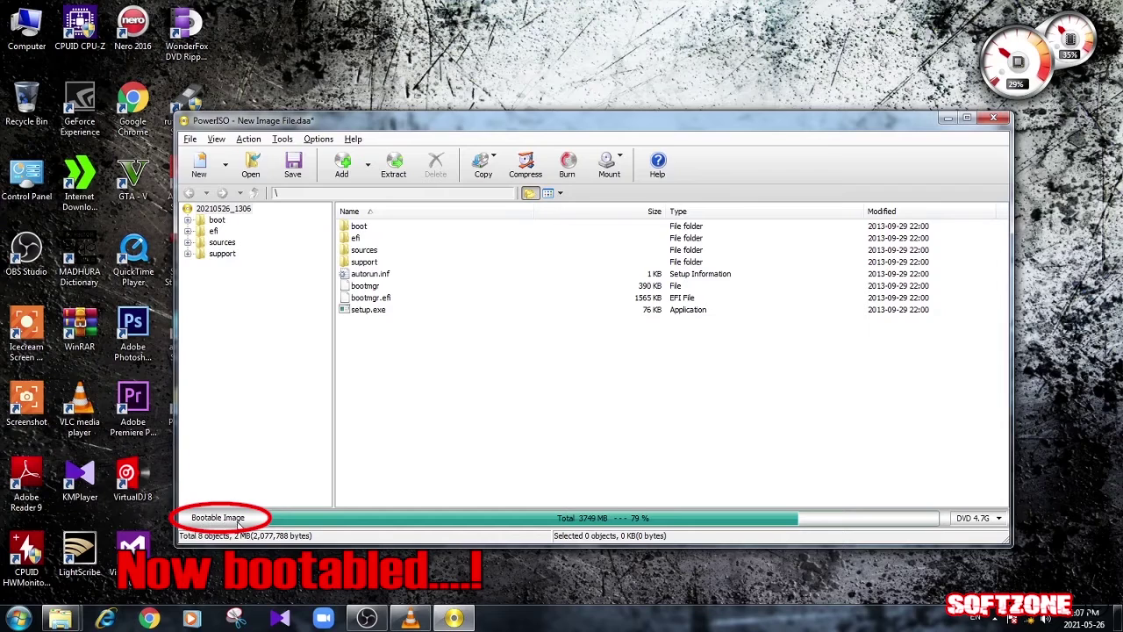
- Replace the disc image's root label with a name starting with "Windo"
click(224, 208)
click(230, 209)
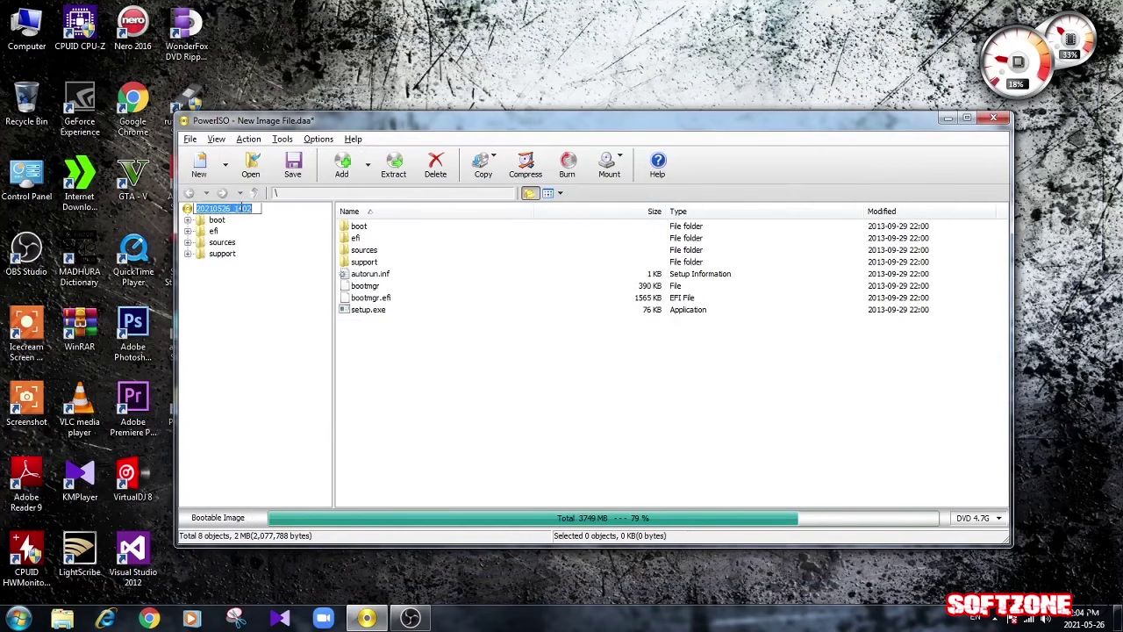
key(BackSpace)
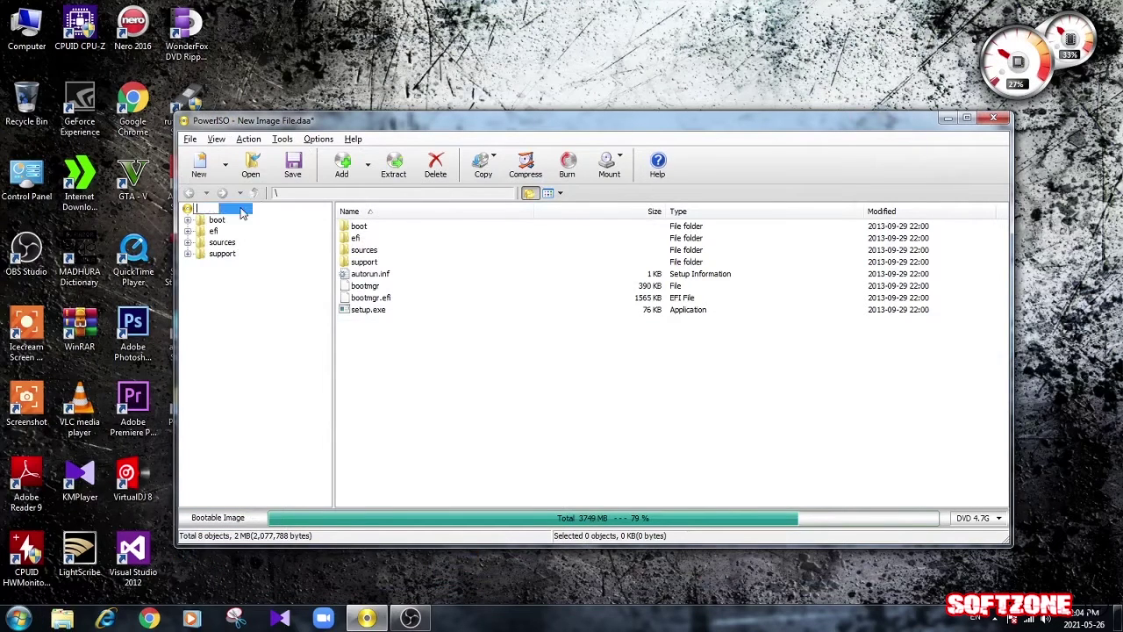
text(Windo)
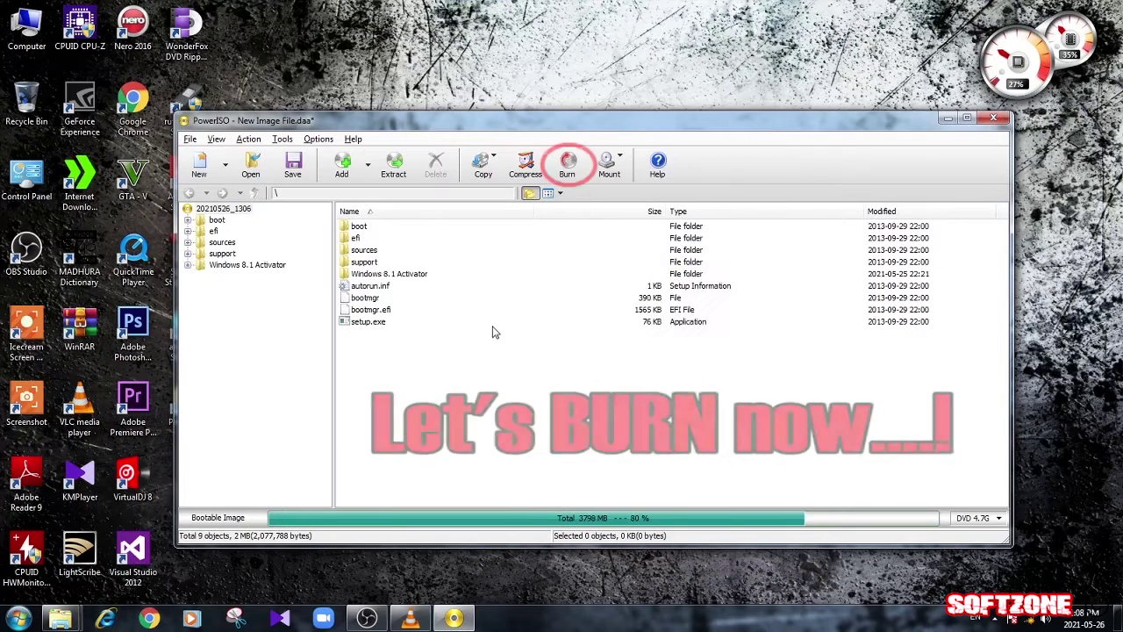
- Burn the current compilation to the G: DVD writer at 4x (5540KB/s) with written data verification enabled
click(569, 167)
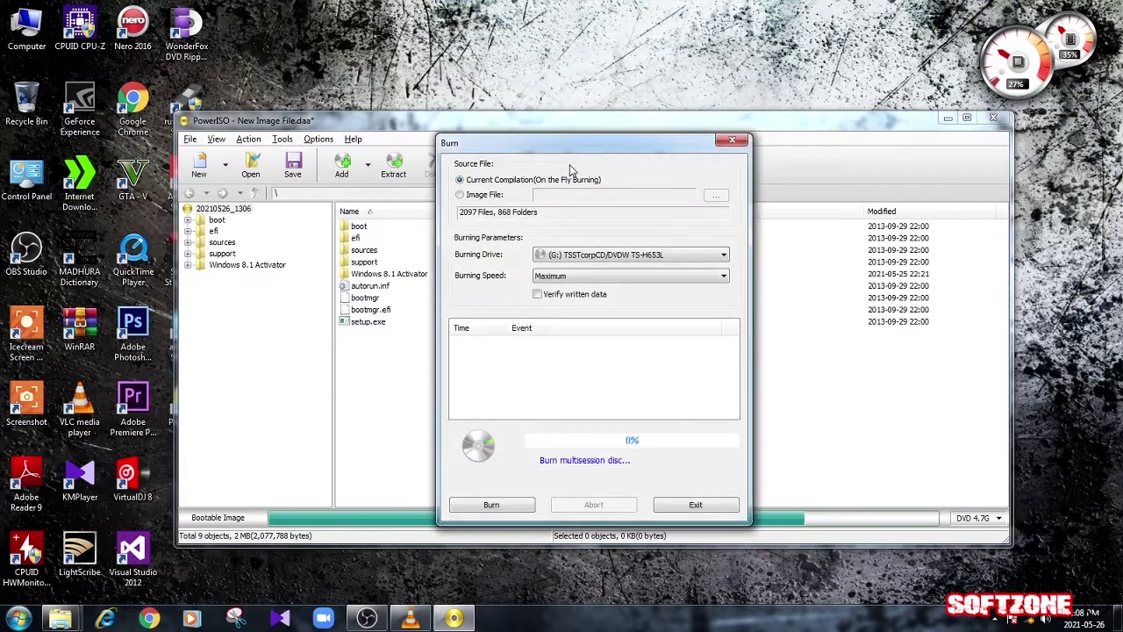
drag(576, 139, 478, 154)
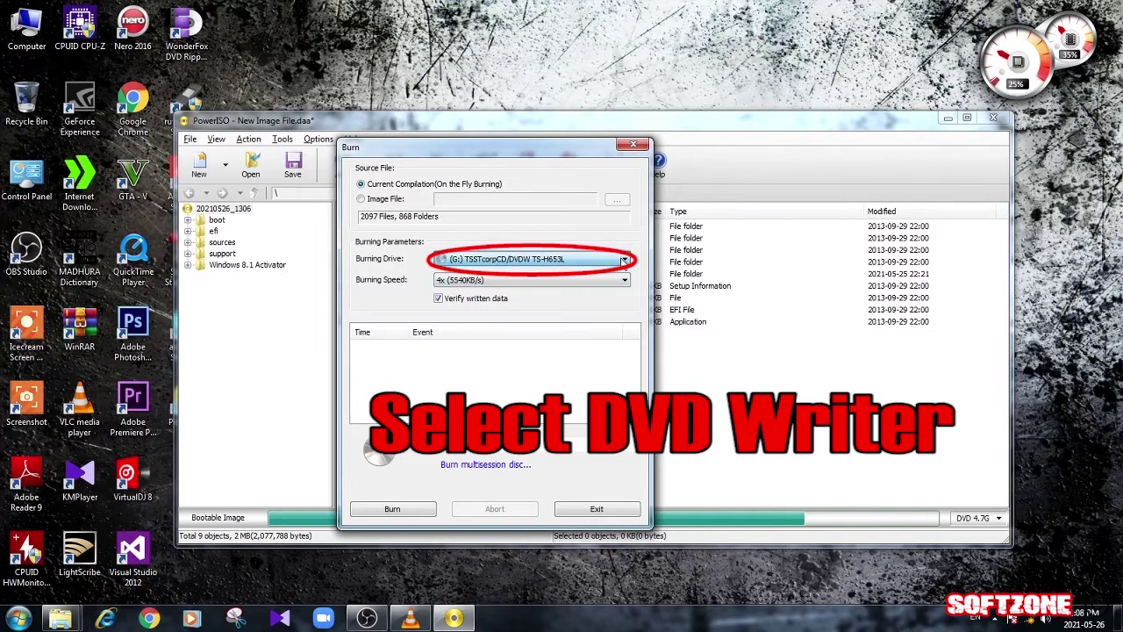
click(533, 281)
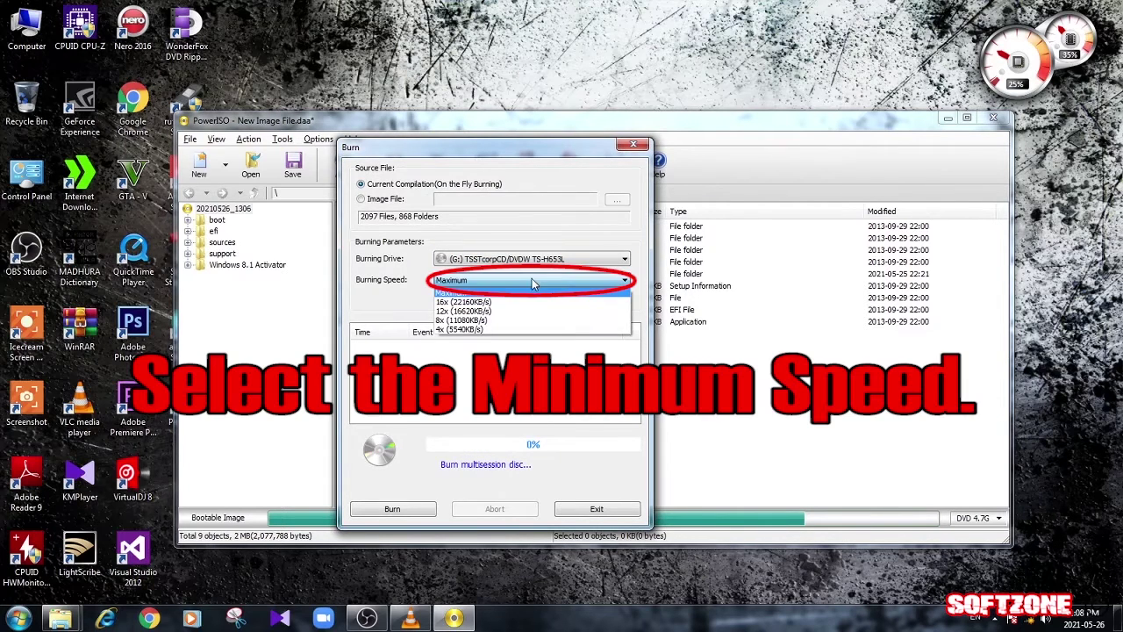
click(491, 330)
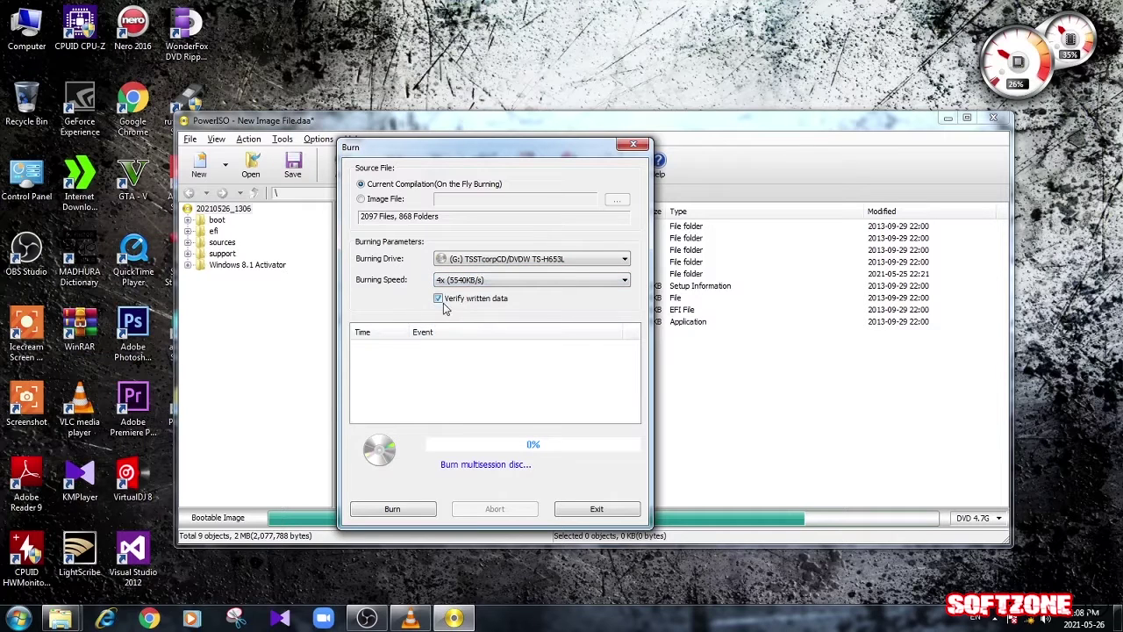
click(392, 509)
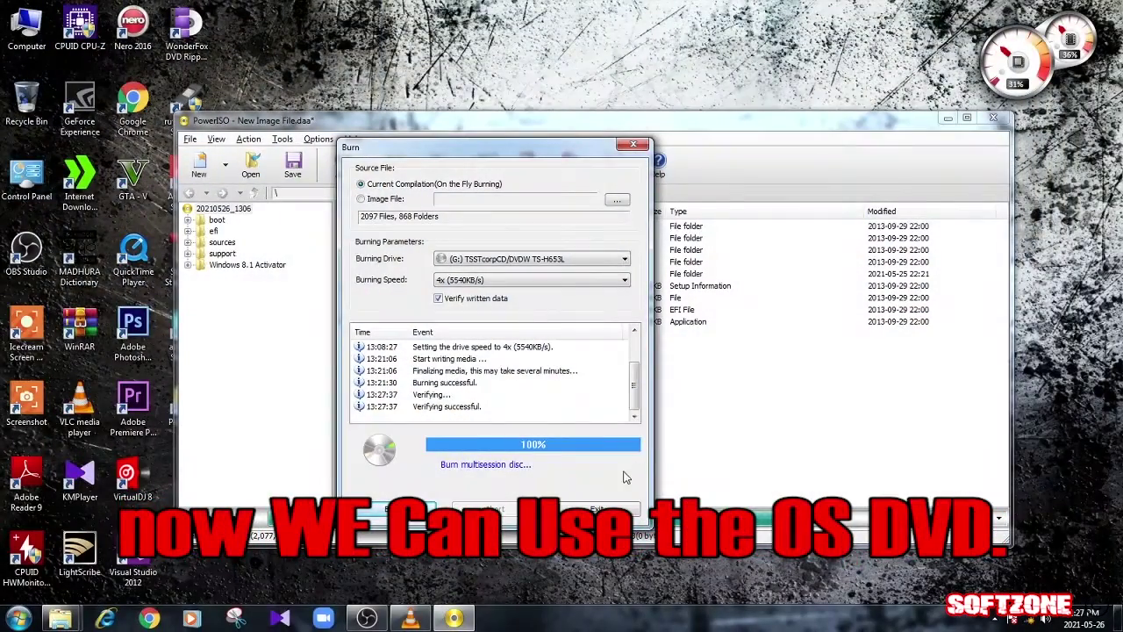
- Close the burn dialog and the disc image program, and restart the computer
click(600, 509)
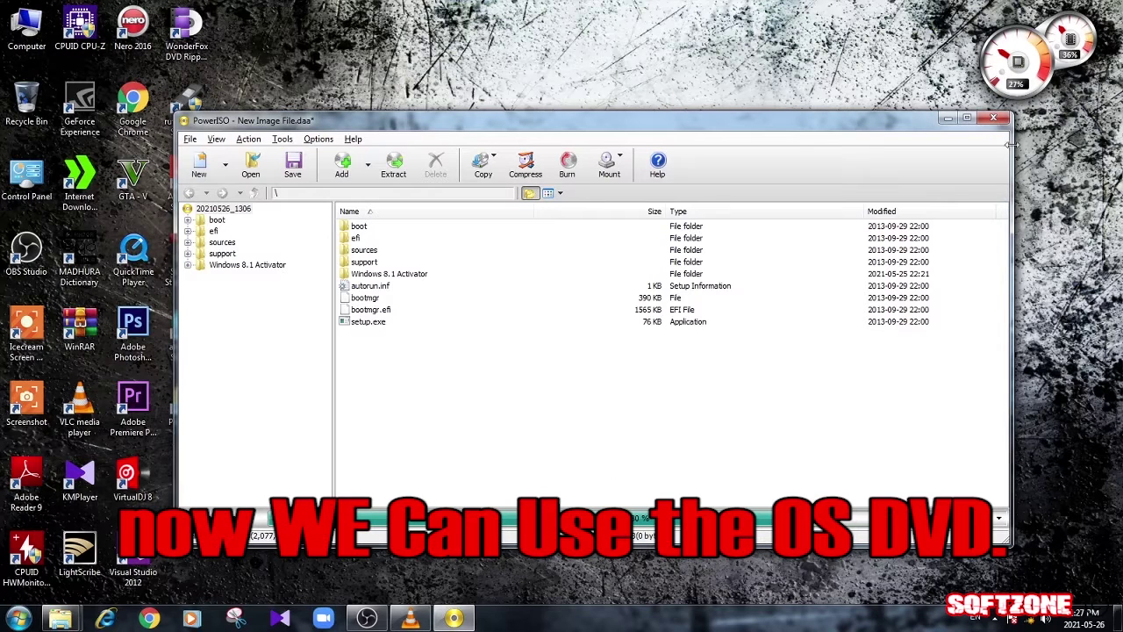
click(993, 118)
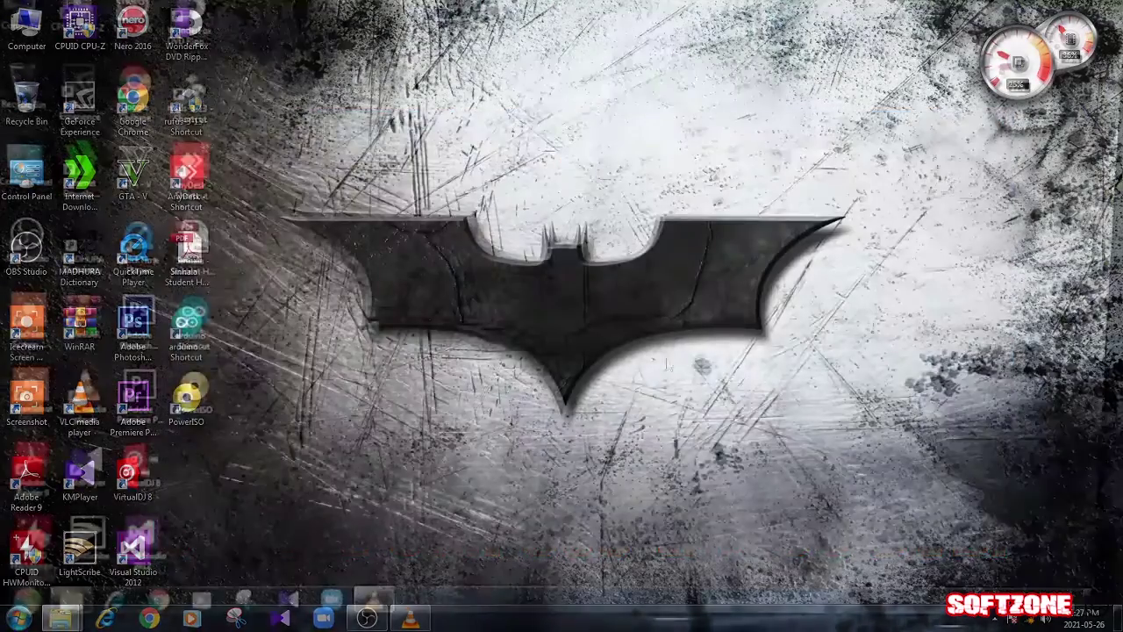
click(26, 600)
mouse_move(262, 566)
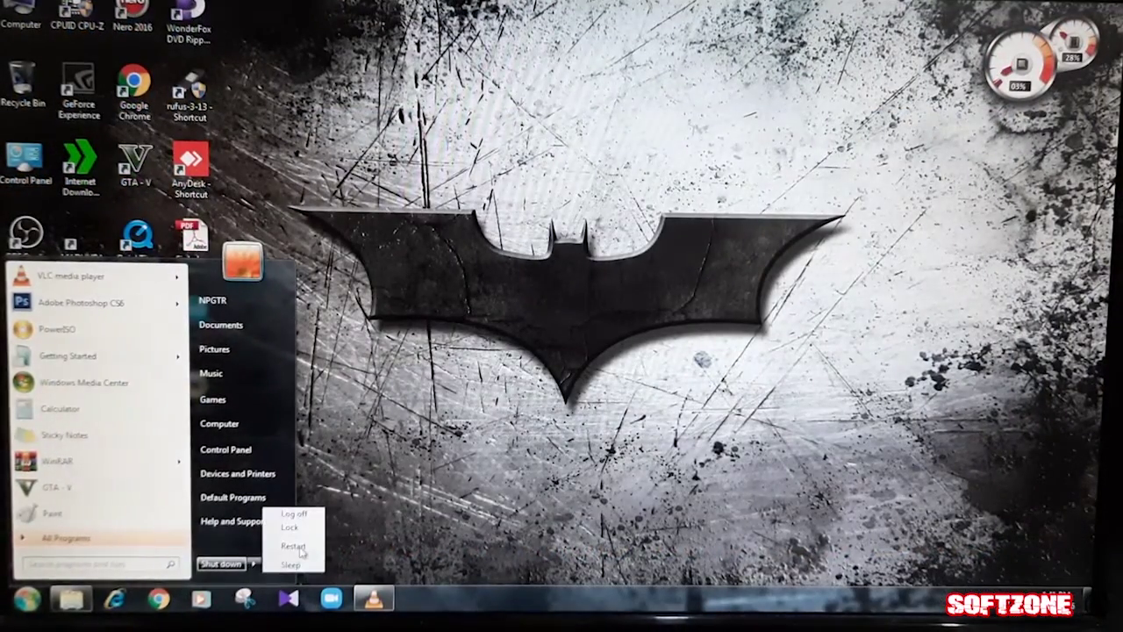
click(299, 549)
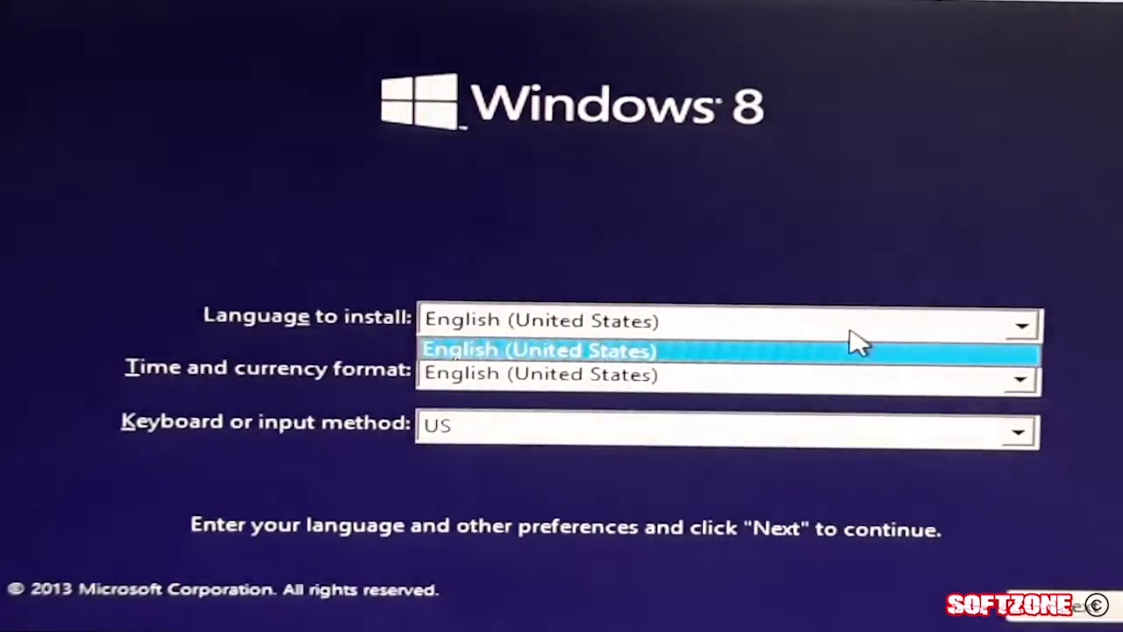
- Choose English (United States) as the language to install in Windows setup
click(857, 341)
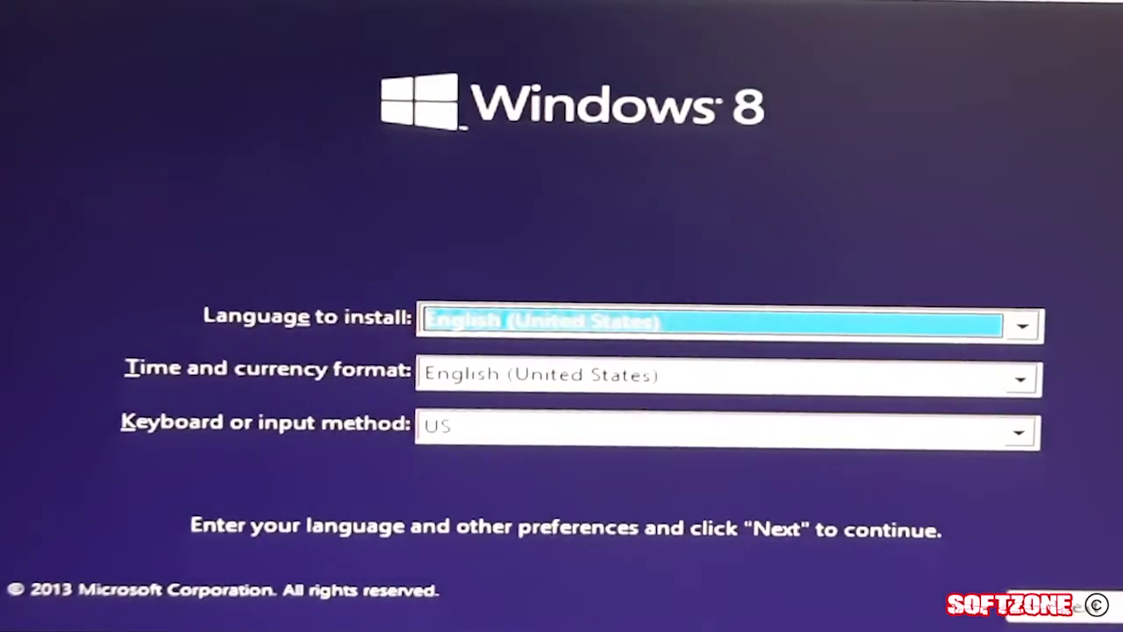